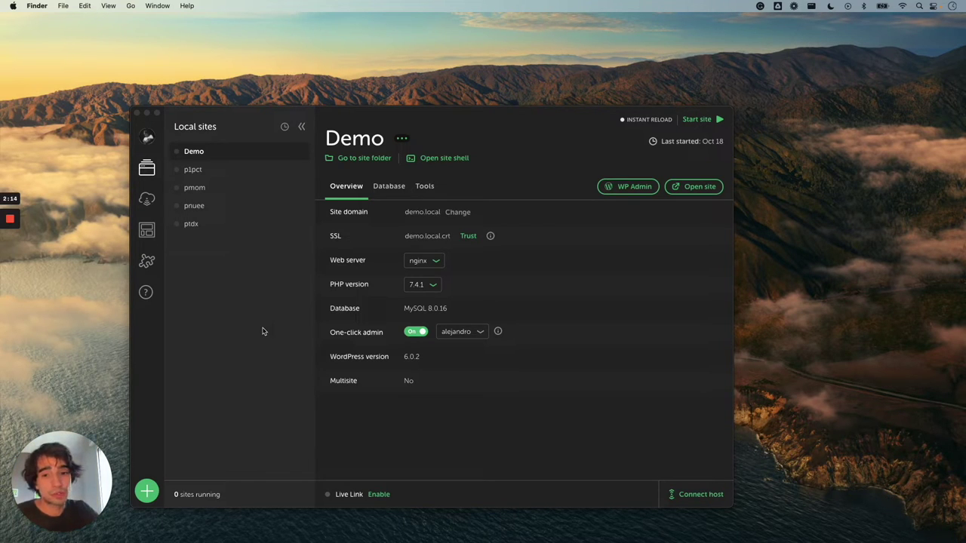
- Start a new site named my-awsome-website, keeping the proposed local domain and site path in the advanced options
{"action": "left_click", "coordinate": [188, 462]}
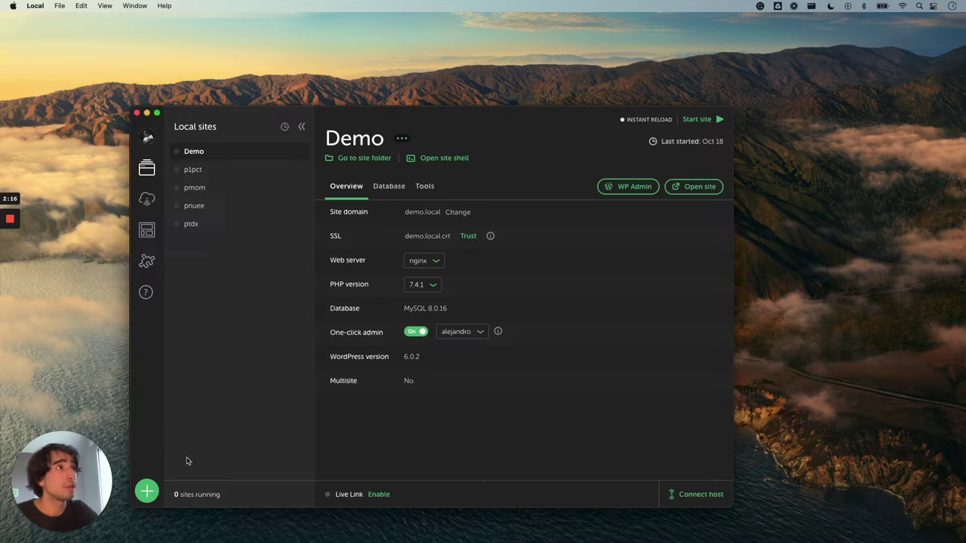
{"action": "left_click", "coordinate": [147, 491]}
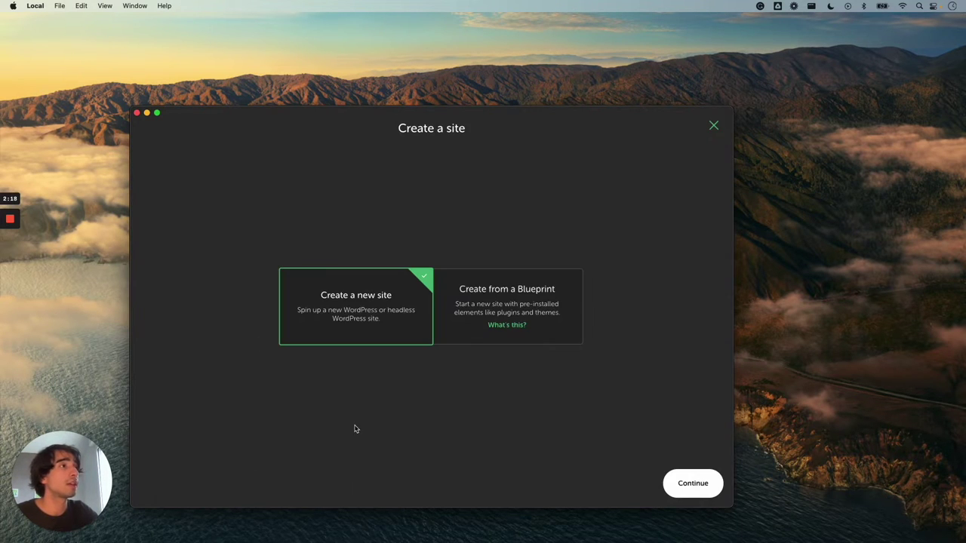
{"action": "left_click", "coordinate": [700, 488]}
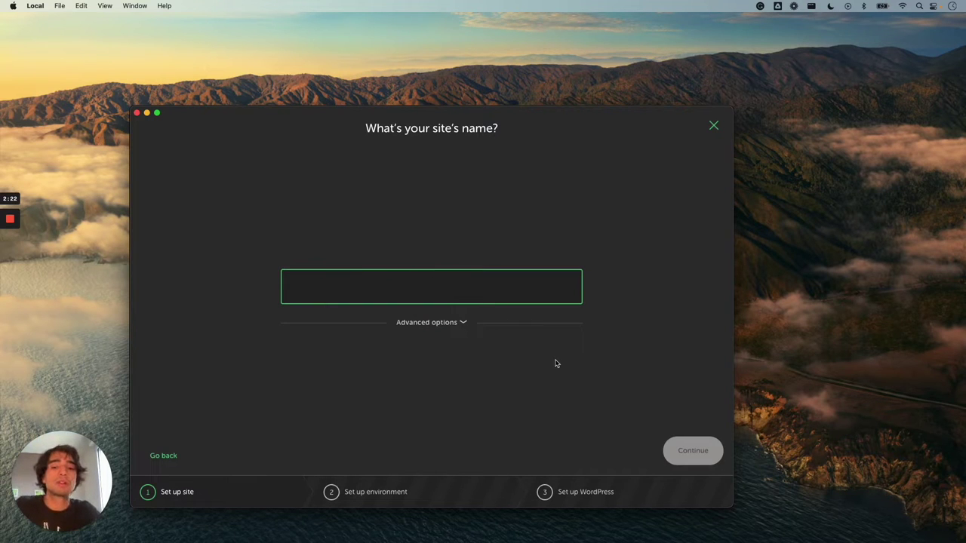
{"action": "type", "text": "my-awsome"}
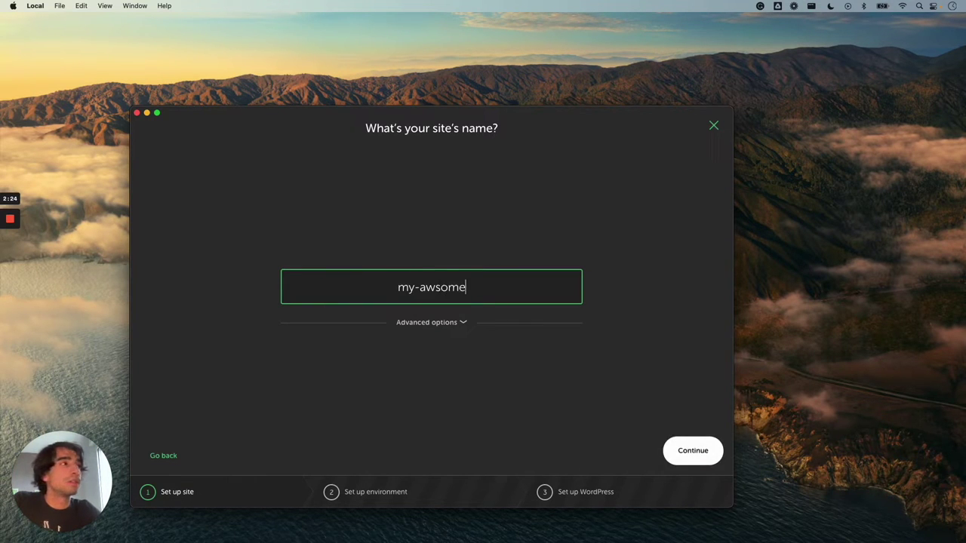
{"action": "type", "text": "-website"}
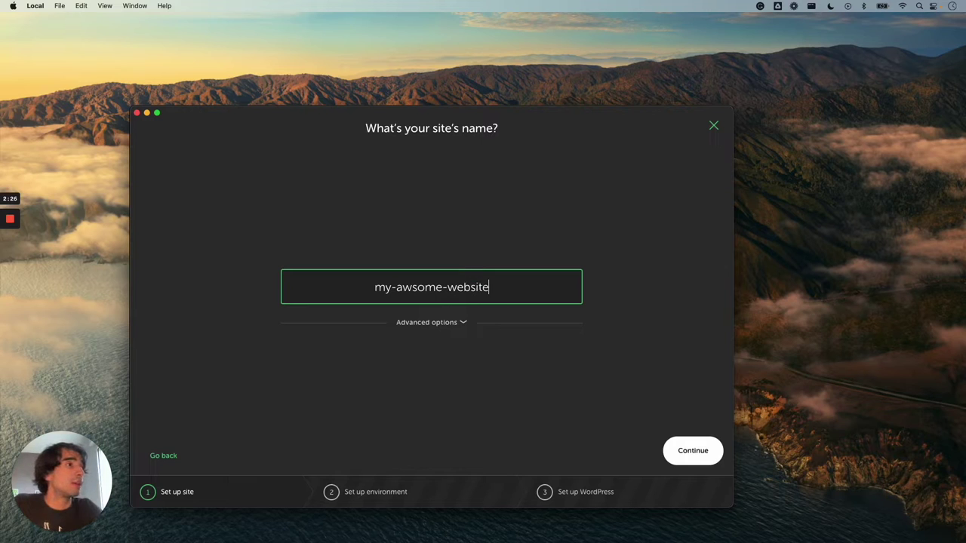
{"action": "left_click", "coordinate": [453, 324]}
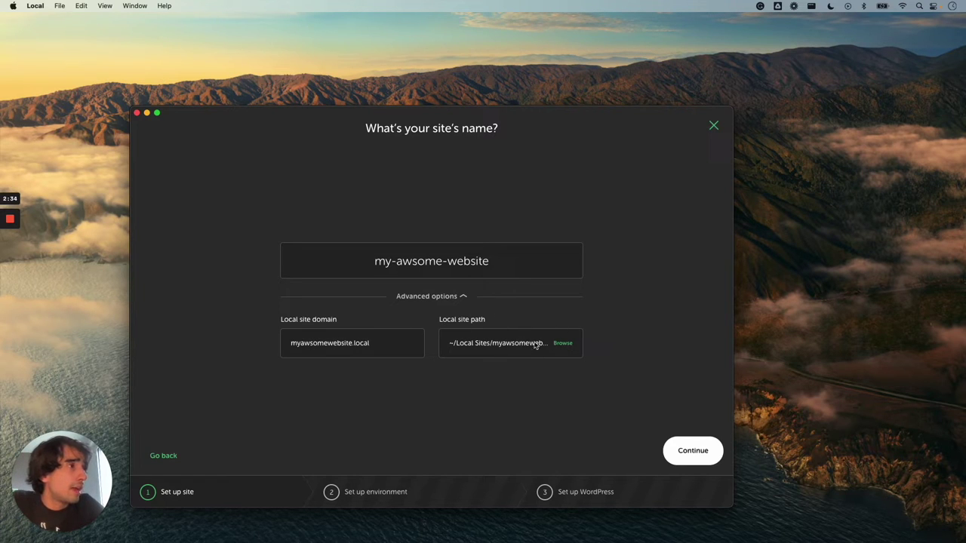
{"action": "left_click", "coordinate": [693, 451]}
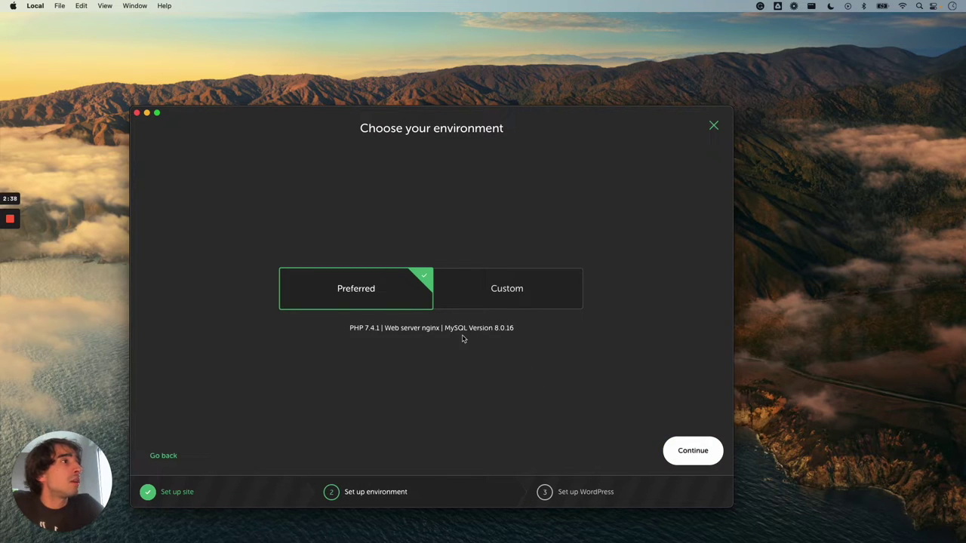
- Check the custom environment options, then keep the Preferred environment for the new site
{"action": "left_click", "coordinate": [478, 300]}
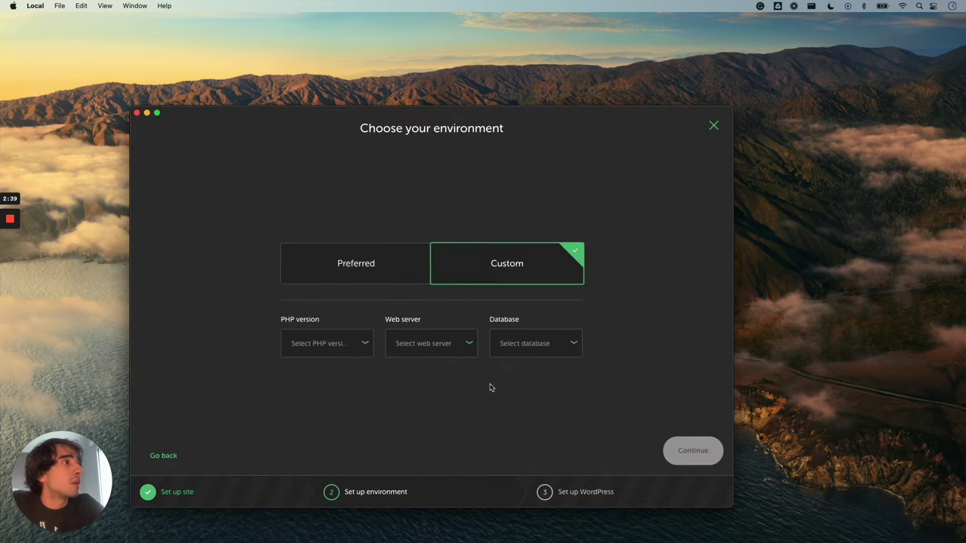
{"action": "left_click", "coordinate": [357, 277]}
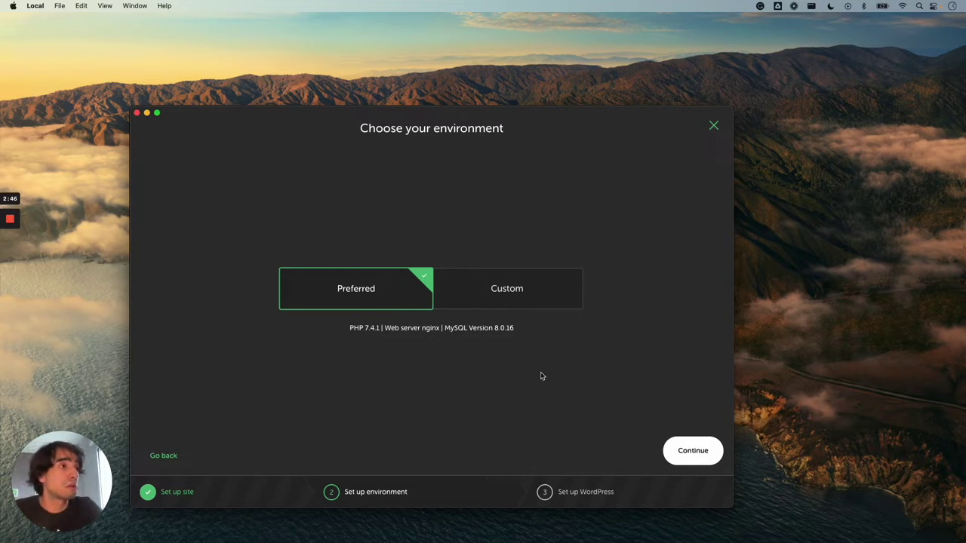
{"action": "left_click", "coordinate": [689, 447]}
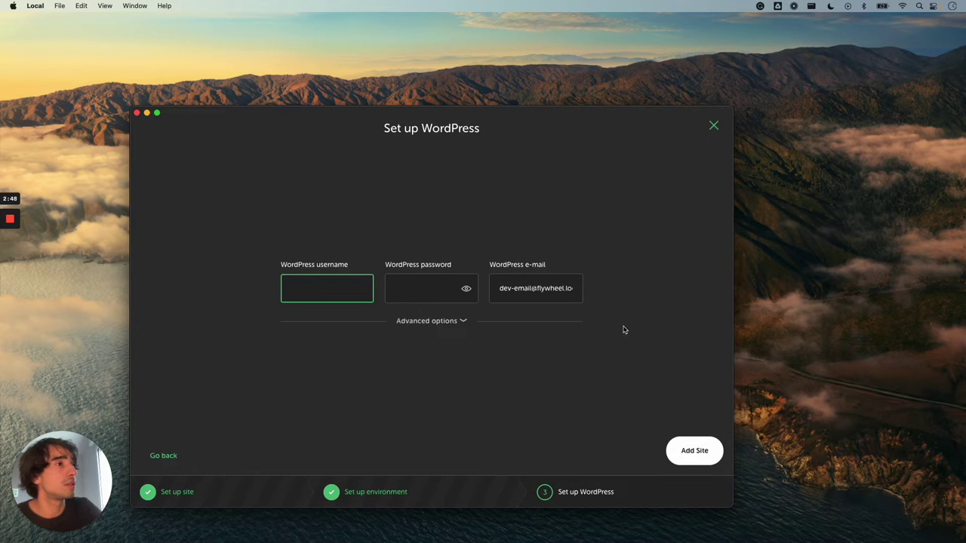
- Enter the WordPress username and password for the new site and reveal the advanced Multisite option
{"action": "type", "text": "alejandro"}
{"action": "left_click", "coordinate": [423, 289]}
{"action": "type", "text": "•••••••••"}
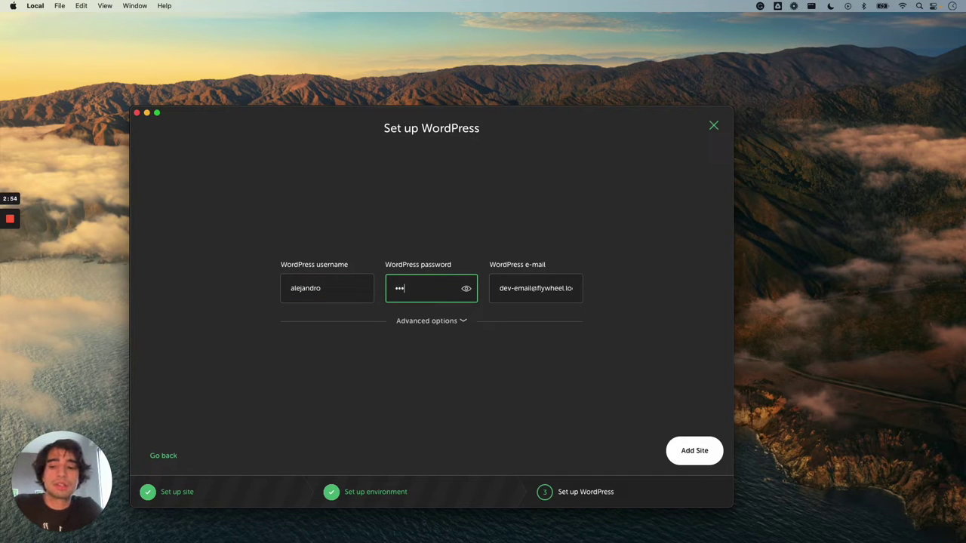
{"action": "type", "text": "•"}
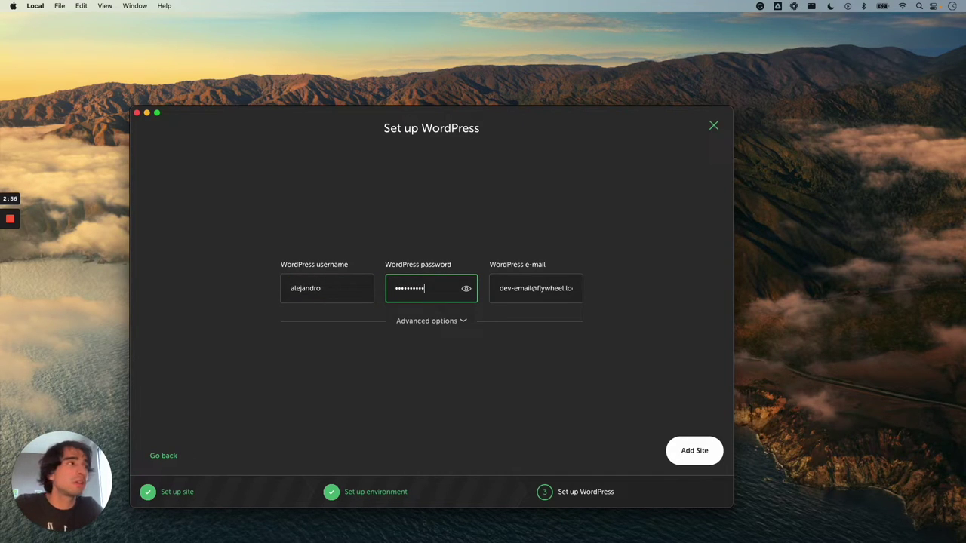
{"action": "left_click", "coordinate": [579, 367]}
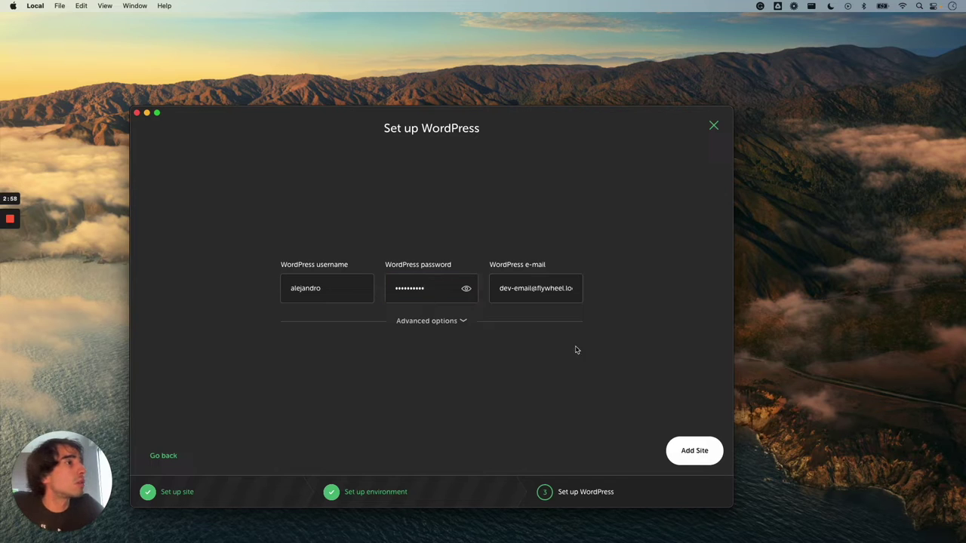
{"action": "left_click", "coordinate": [464, 322]}
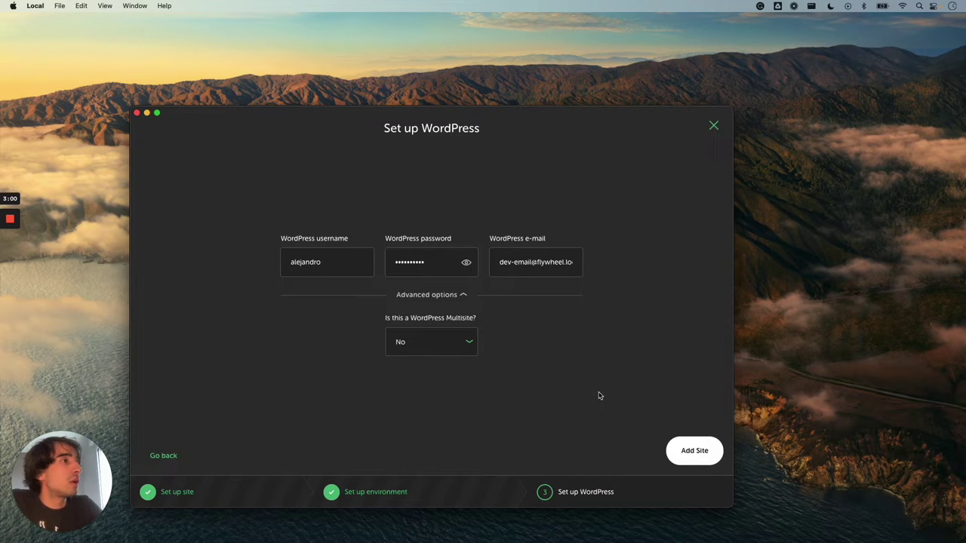
- Add the site with Multisite set to No and authorize the changes with the computer account password
{"action": "left_click", "coordinate": [688, 452]}
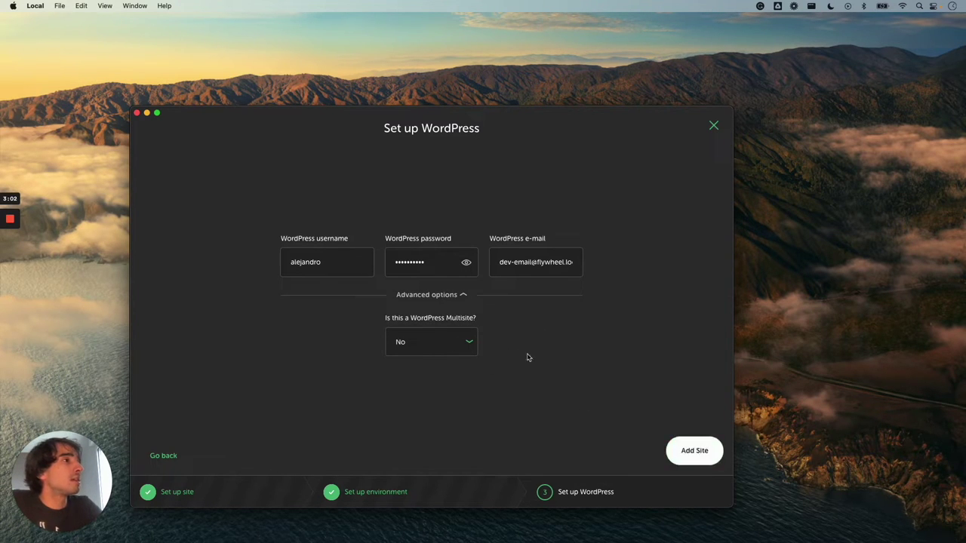
{"action": "left_click", "coordinate": [708, 453]}
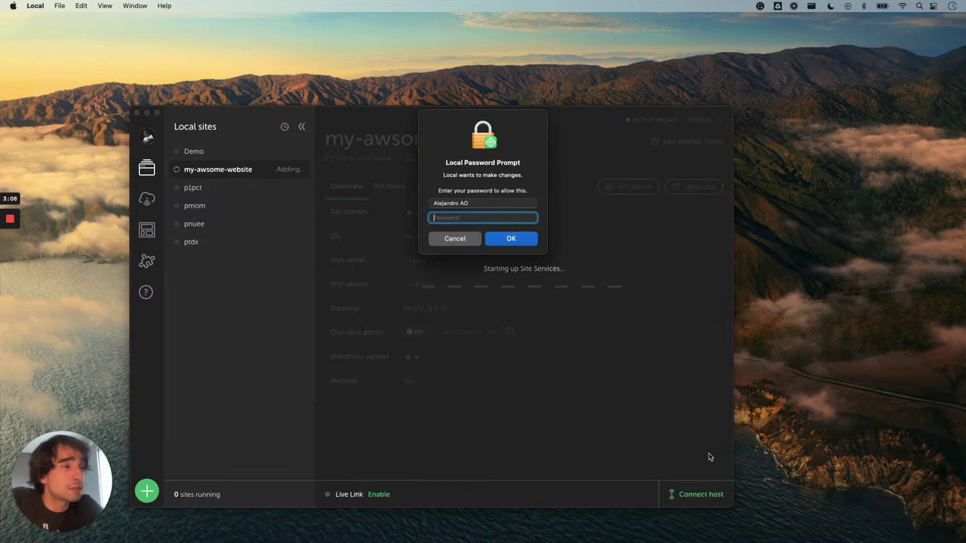
{"action": "type", "text": "••••••••••••"}
{"action": "key", "text": "Return"}
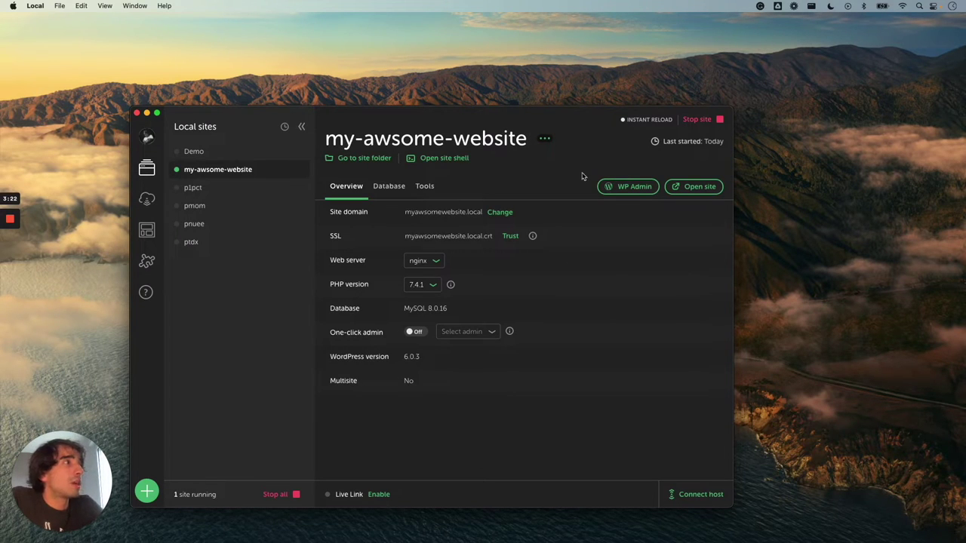
- Open the my-awsome-website site in the browser and look over its home page
{"action": "left_click", "coordinate": [678, 190]}
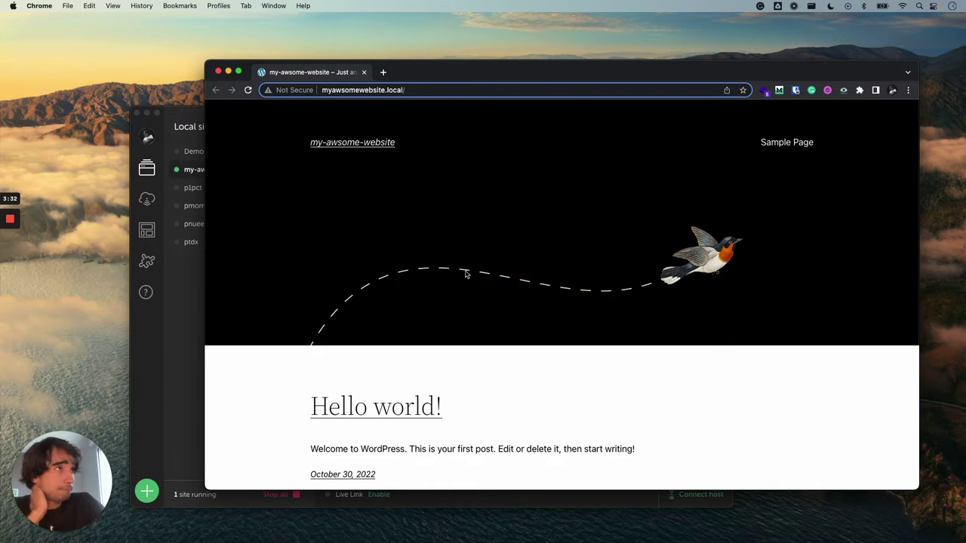
{"action": "scroll", "coordinate": [425, 345], "scroll_direction": "down", "scroll_amount": 4}
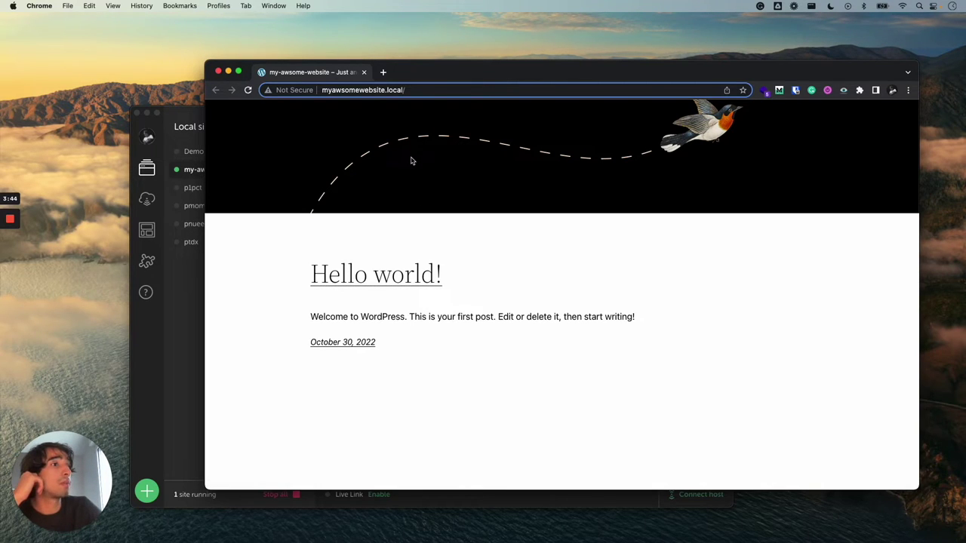
- Load underscores.me in a new browser tab beside the local site
{"action": "left_click", "coordinate": [383, 72]}
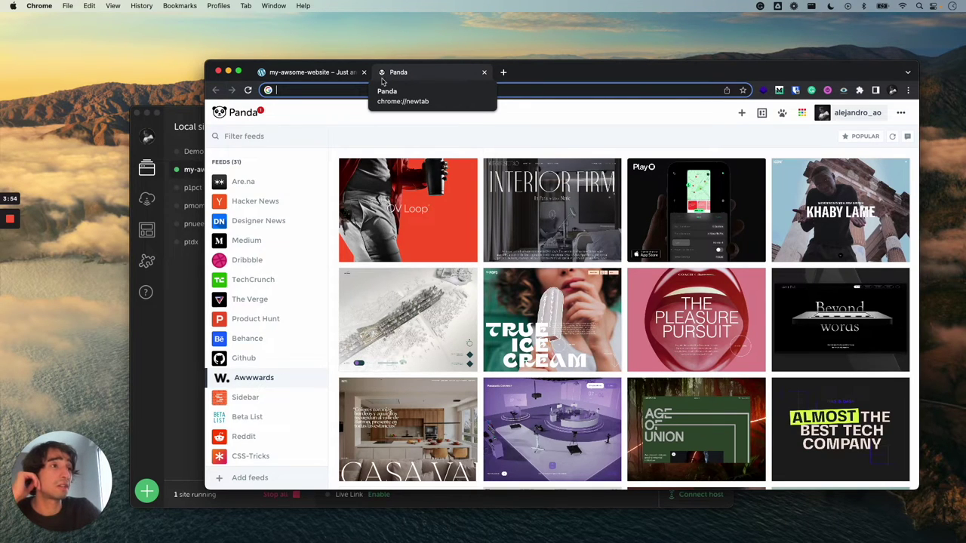
{"action": "left_click", "coordinate": [354, 90]}
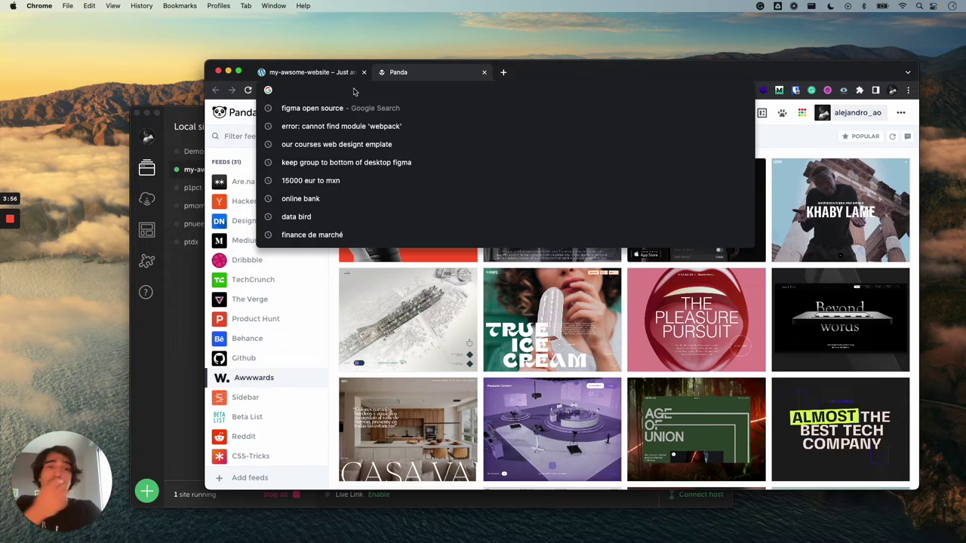
{"action": "left_click", "coordinate": [353, 75]}
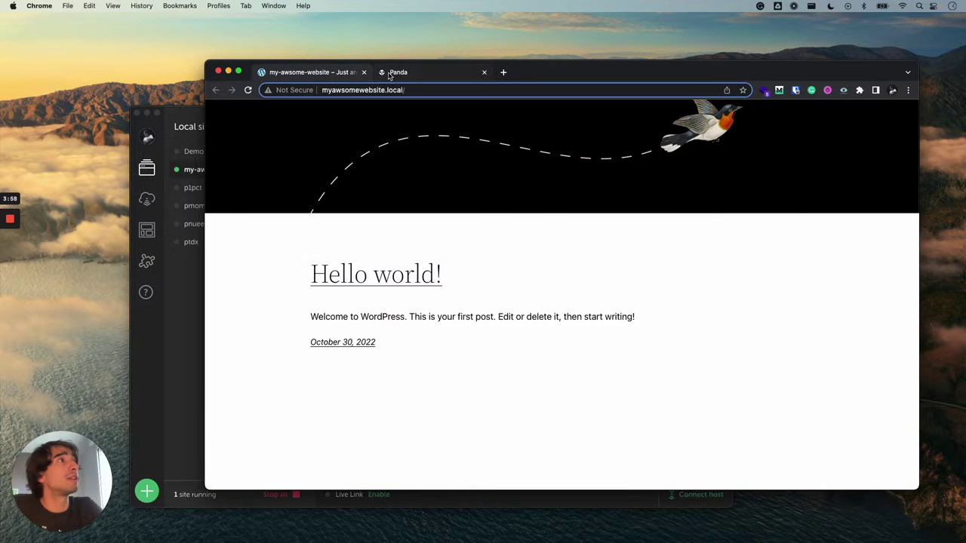
{"action": "left_click", "coordinate": [392, 76]}
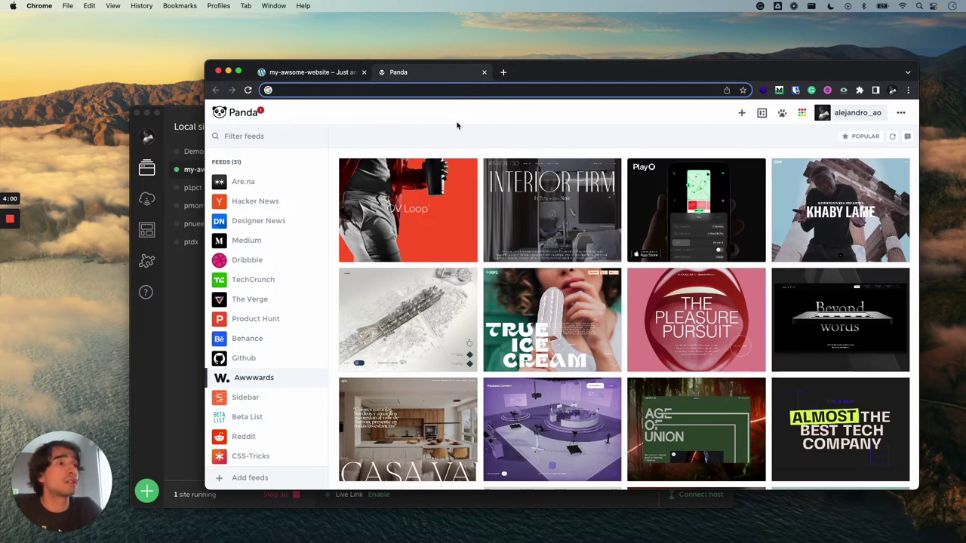
{"action": "type", "text": "undersr"}
{"action": "key", "text": "BackSpace"}
{"action": "type", "text": "cores.me"}
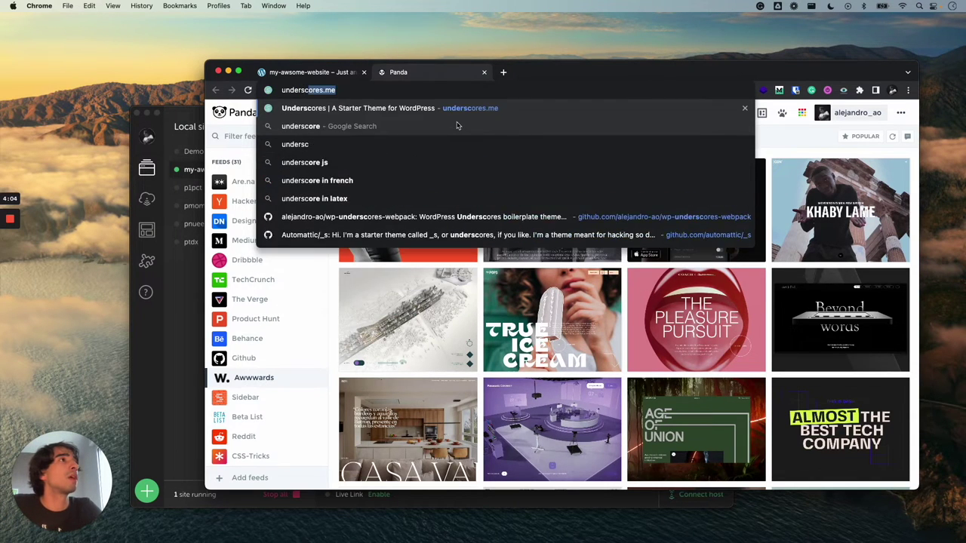
{"action": "key", "text": "Return"}
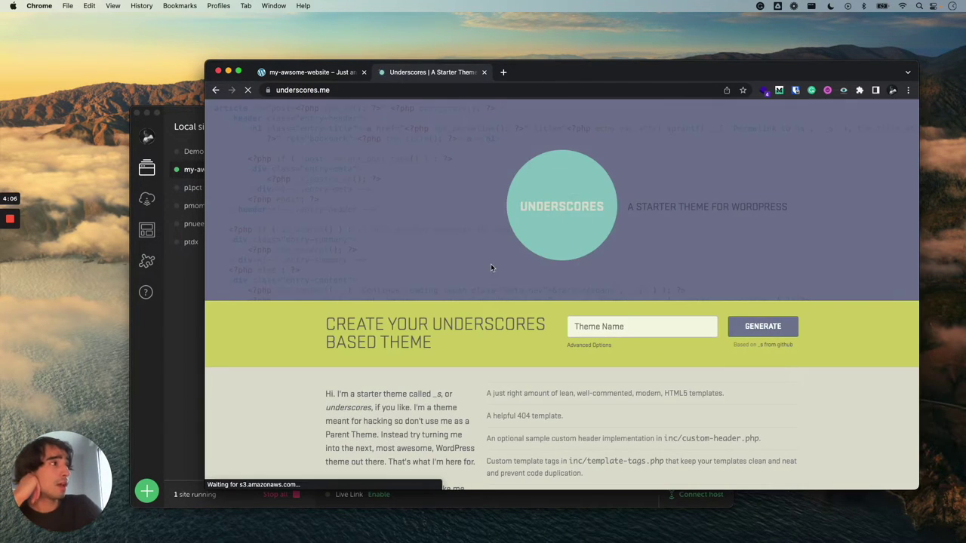
- Open the Underscores GitHub repository from the starter theme's page and copy its HTTPS clone URL
{"action": "scroll", "coordinate": [490, 258], "scroll_direction": "down", "scroll_amount": 1}
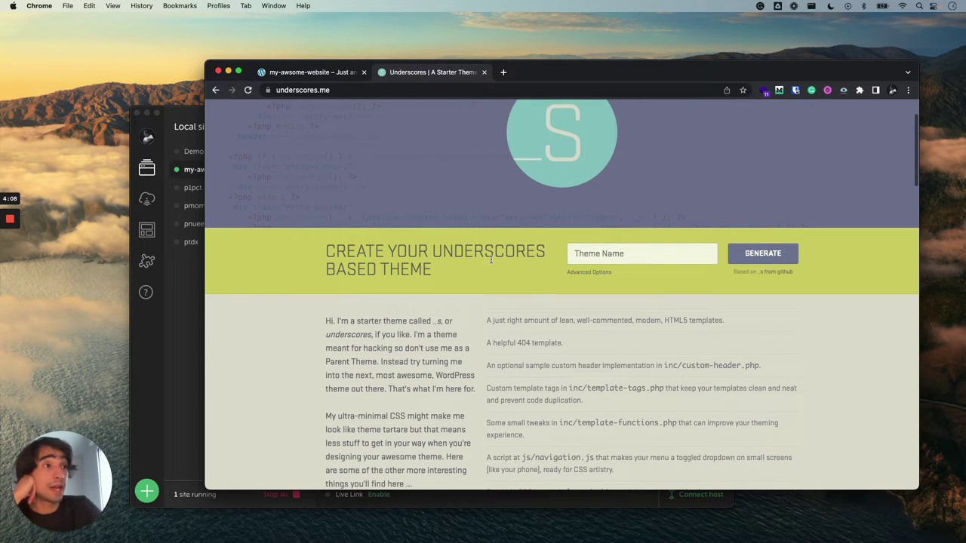
{"action": "scroll", "coordinate": [491, 261], "scroll_direction": "down", "scroll_amount": 5}
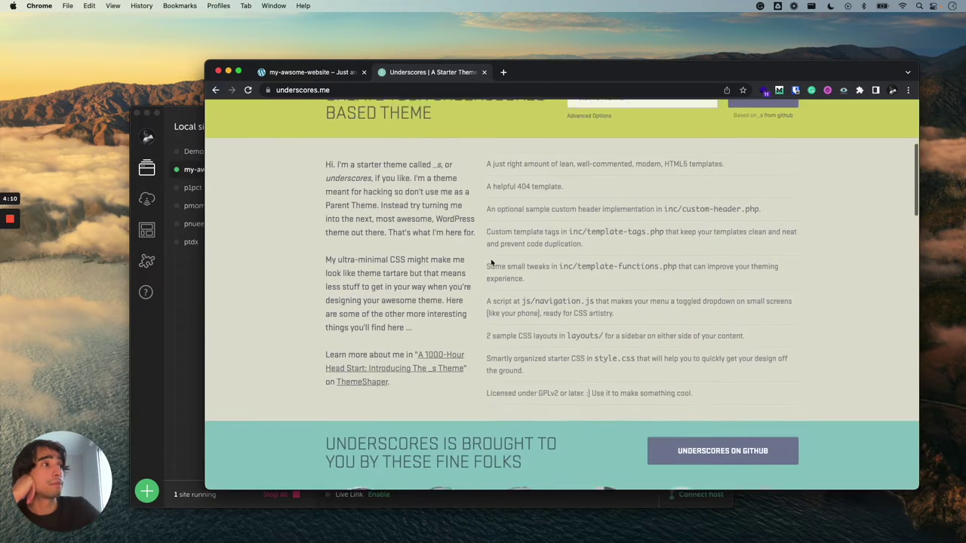
{"action": "scroll", "coordinate": [491, 263], "scroll_direction": "up", "scroll_amount": 5}
{"action": "scroll", "coordinate": [492, 263], "scroll_direction": "down", "scroll_amount": 5}
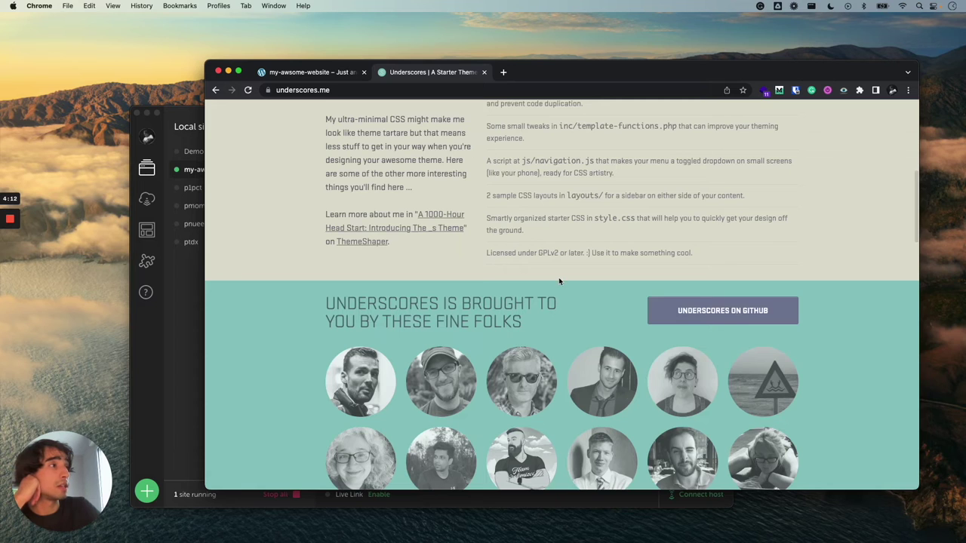
{"action": "left_click", "coordinate": [702, 316]}
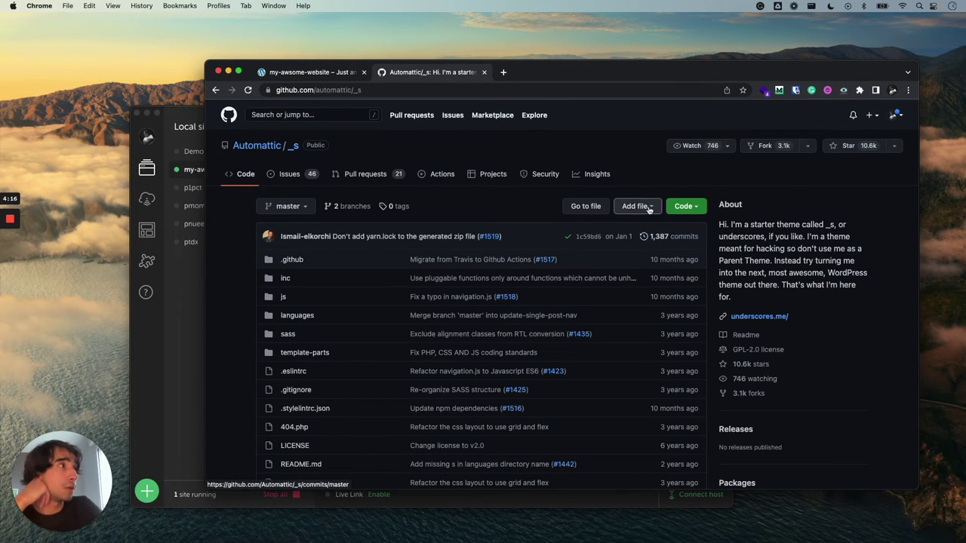
{"action": "left_click", "coordinate": [695, 208]}
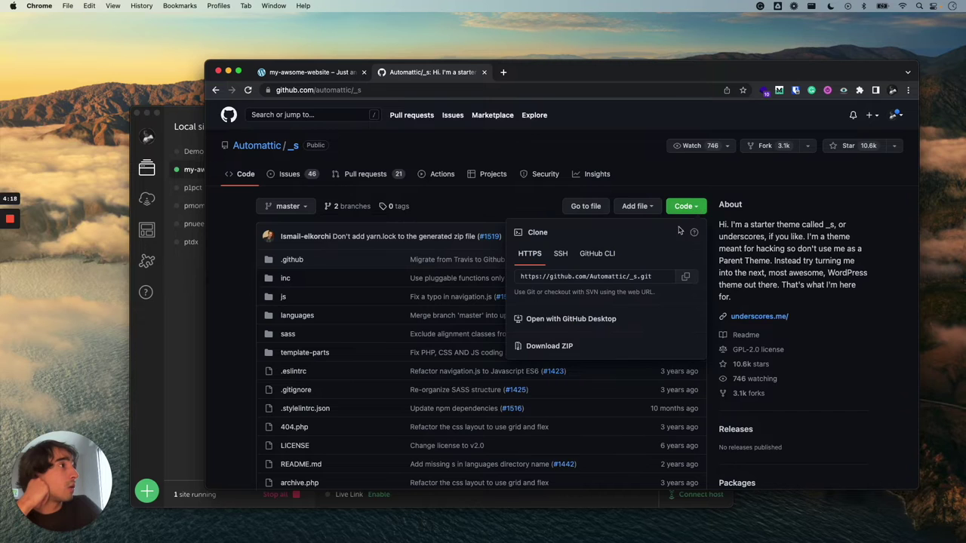
{"action": "left_click", "coordinate": [685, 277]}
- Switch back to Local, open the my-awsome-website site shell, enlarge the terminal text and reposition its window over the Local window
{"action": "left_click", "coordinate": [189, 302]}
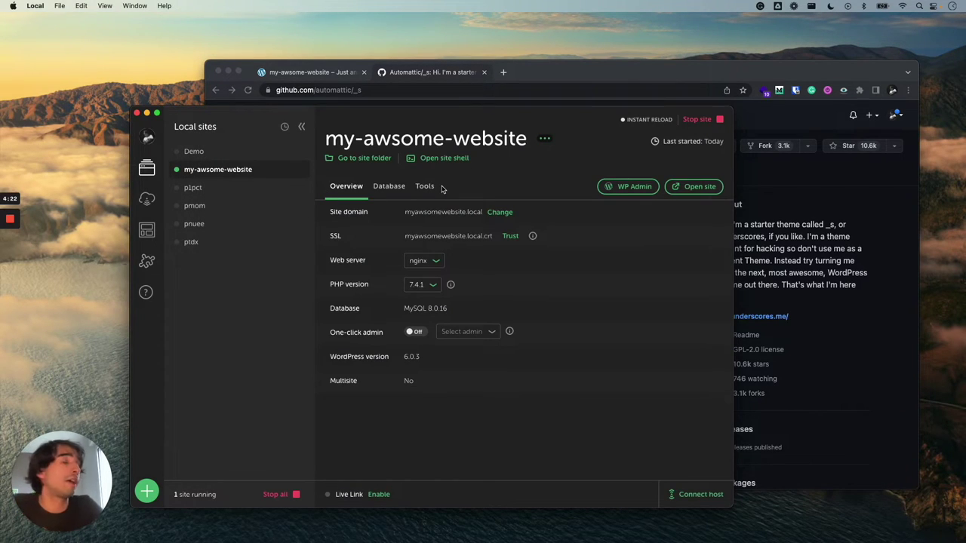
{"action": "left_click", "coordinate": [449, 160]}
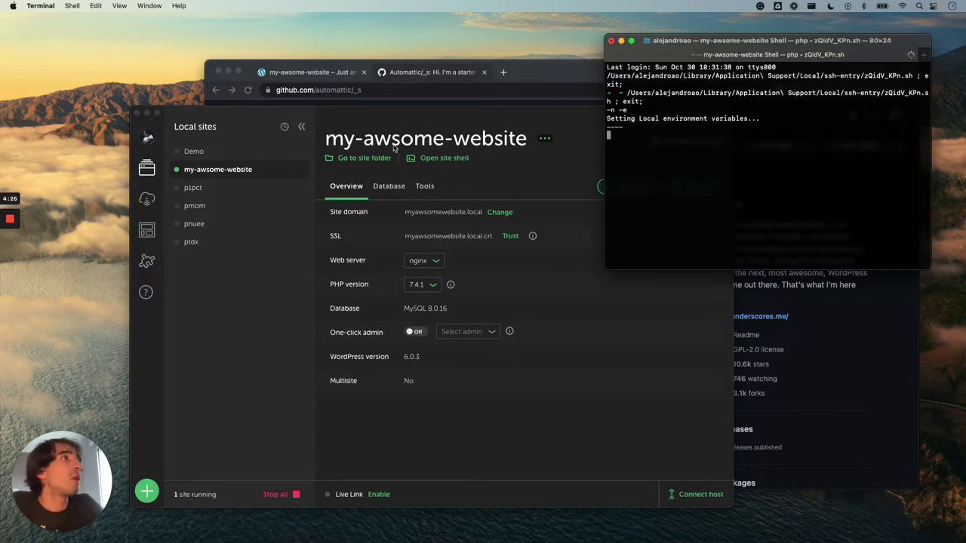
{"action": "left_click_drag", "start_coordinate": [744, 42], "coordinate": [546, 107]}
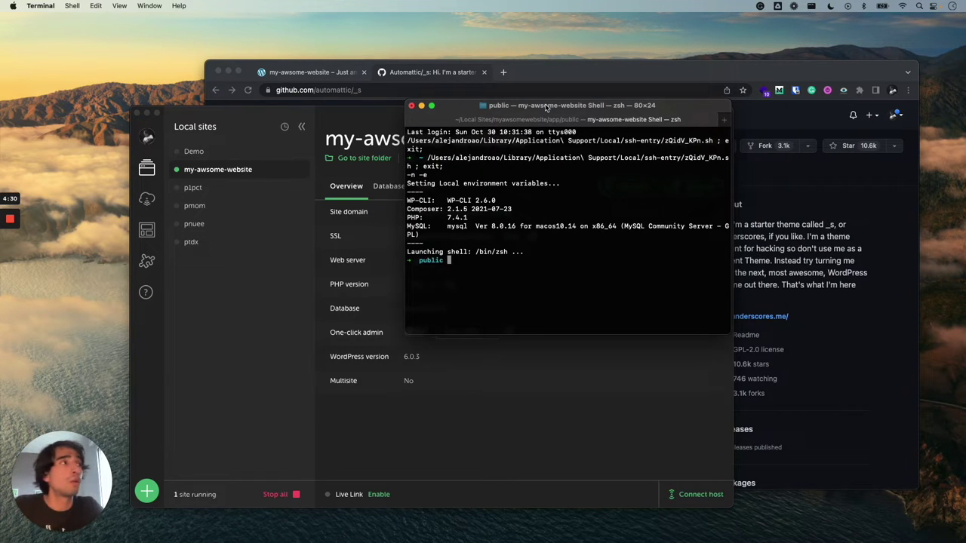
{"action": "key", "text": "super+plus"}
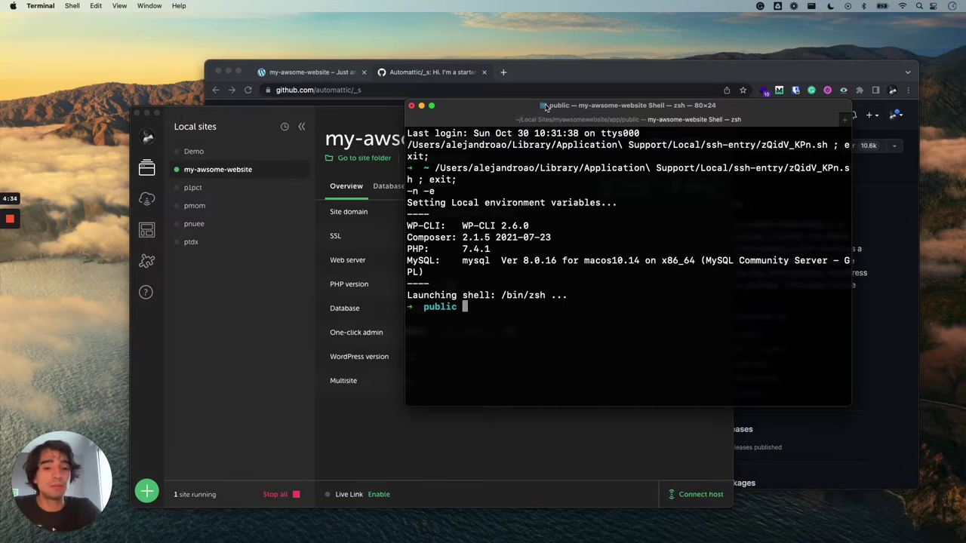
{"action": "key", "text": "super+plus"}
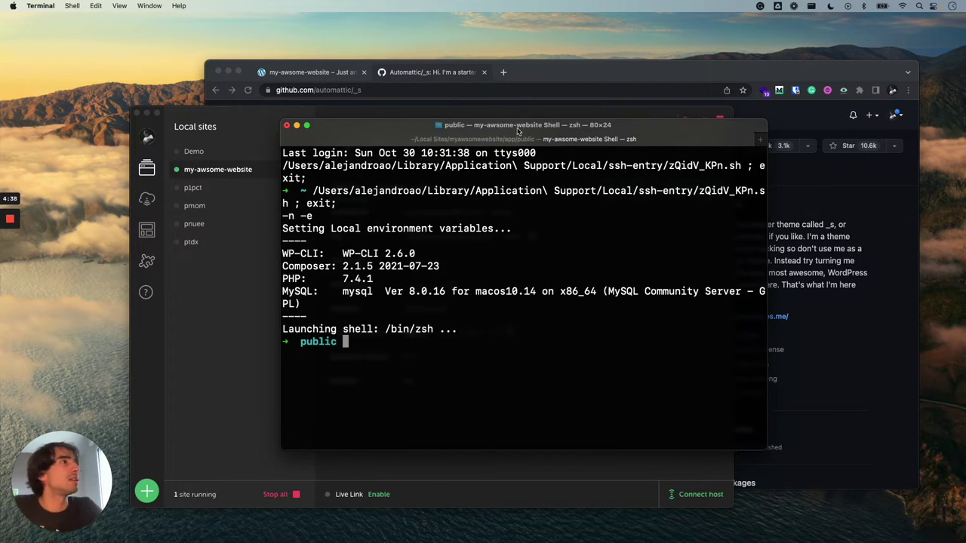
{"action": "left_click_drag", "start_coordinate": [500, 130], "coordinate": [475, 104]}
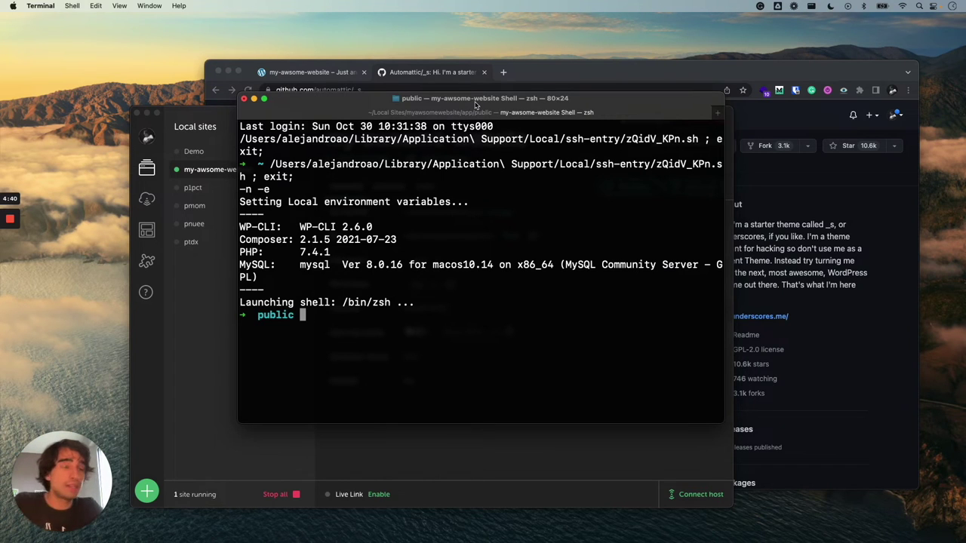